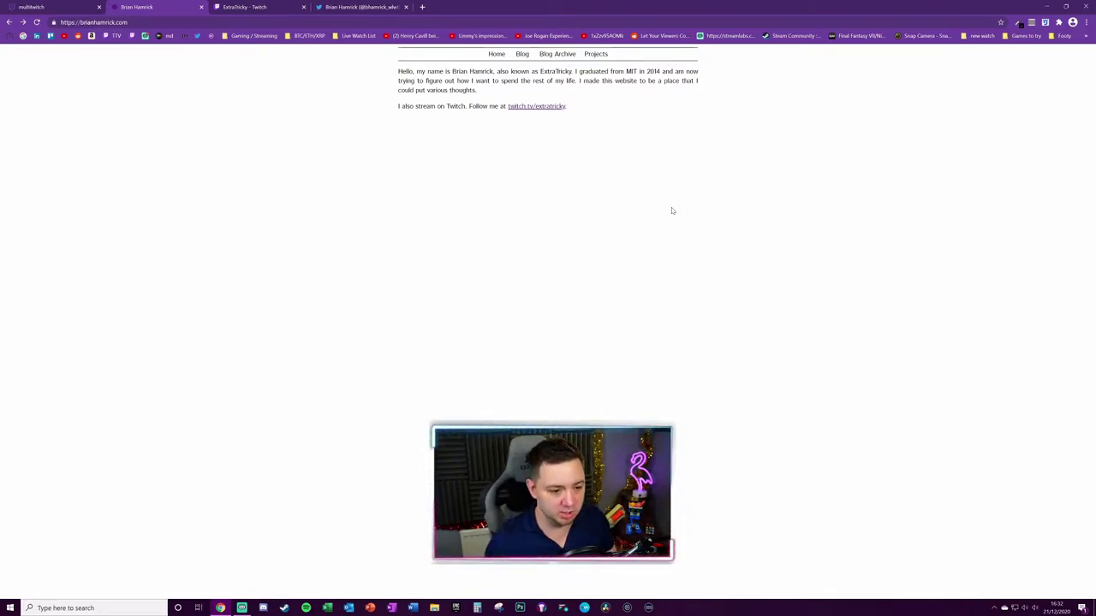
Open the ExtraTricky Twitch channel from the creator's website and follow it
{"action": "left_click_drag", "start_coordinate": [625, 71], "coordinate": [660, 71]}
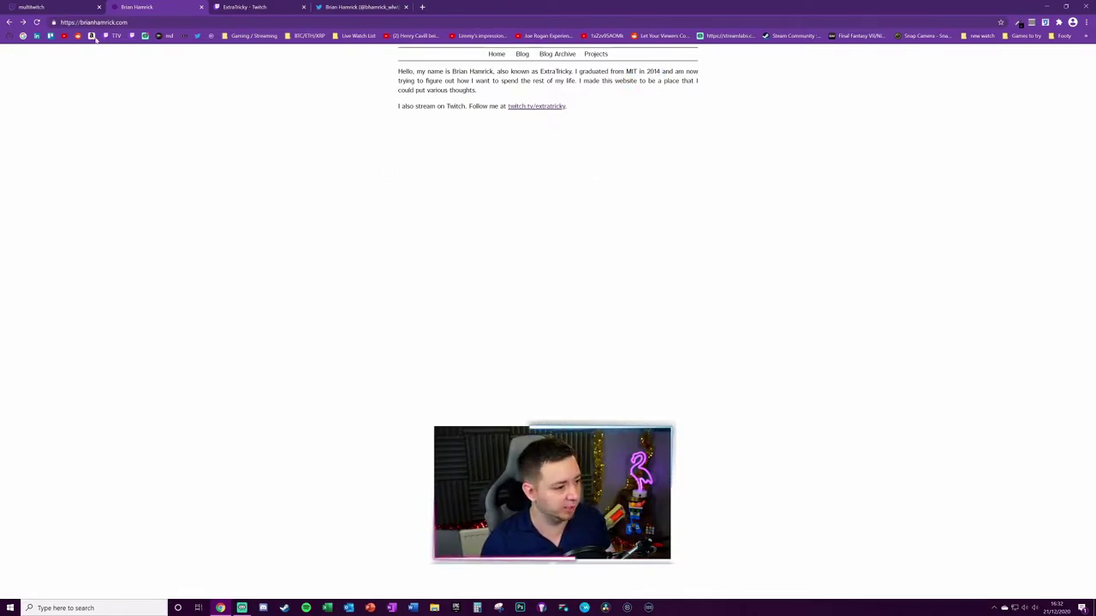
{"action": "left_click", "coordinate": [244, 7]}
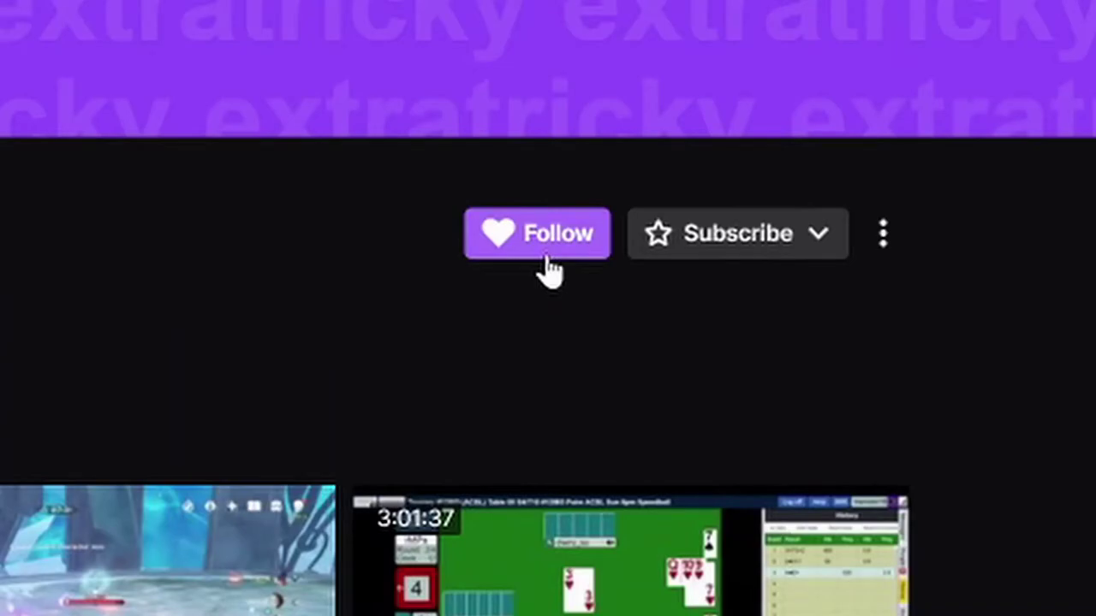
{"action": "left_click", "coordinate": [546, 257]}
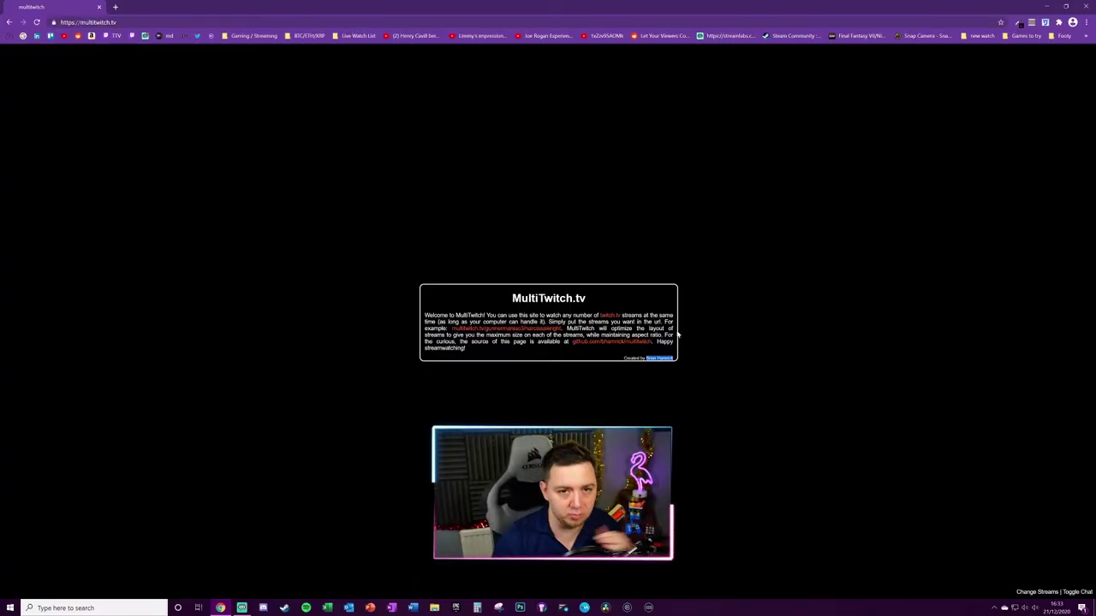
{"action": "left_click", "coordinate": [120, 23]}
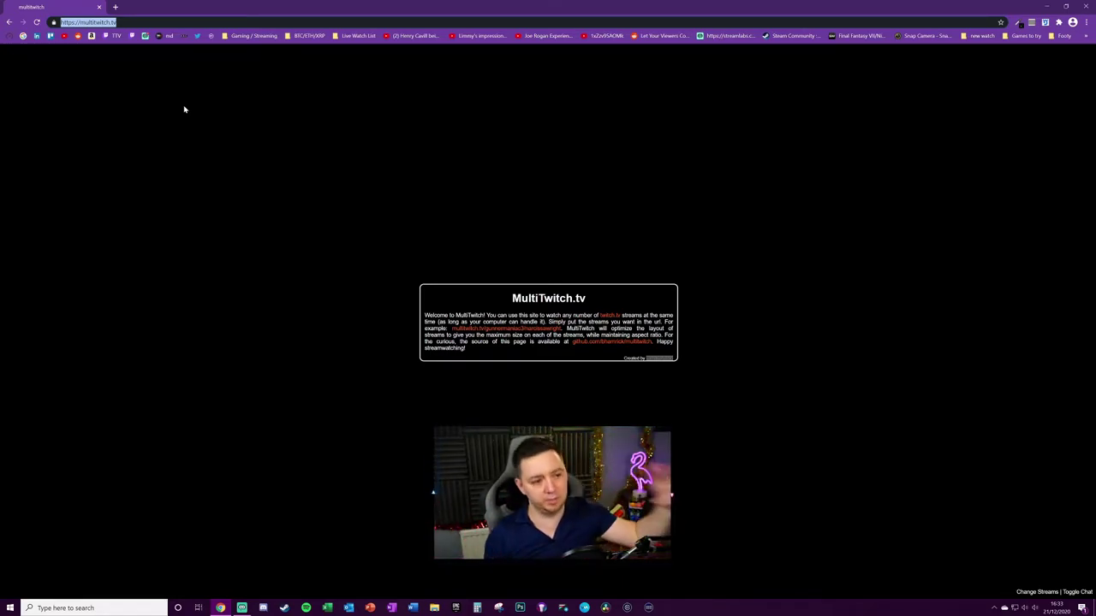
{"action": "type", "text": "bnu"}
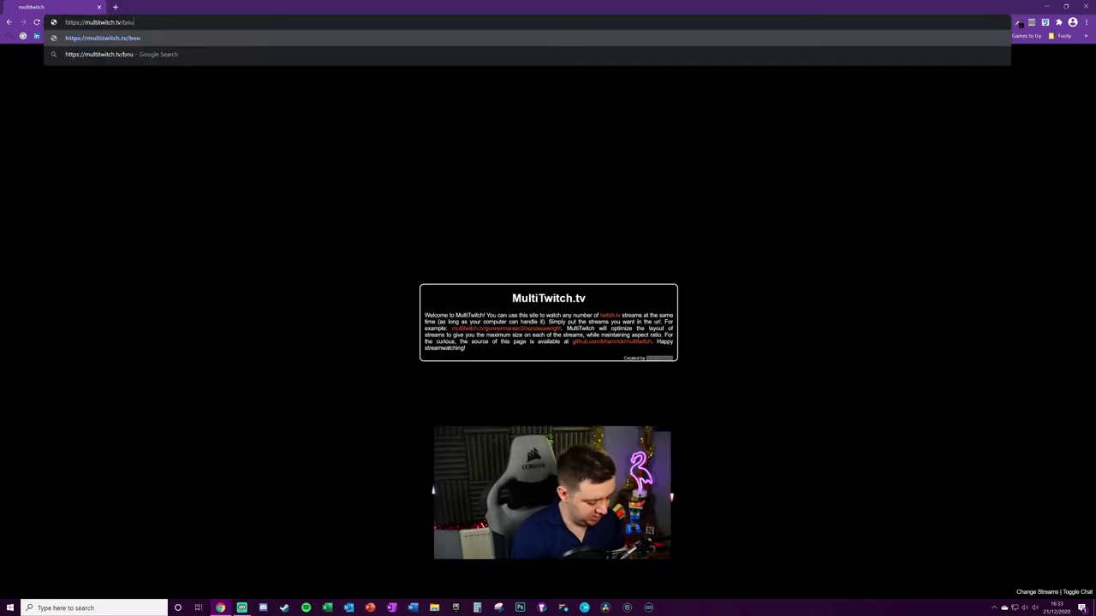
{"action": "key", "text": "BackSpace"}
{"action": "key", "text": "BackSpace"}
{"action": "type", "text": "utty"}
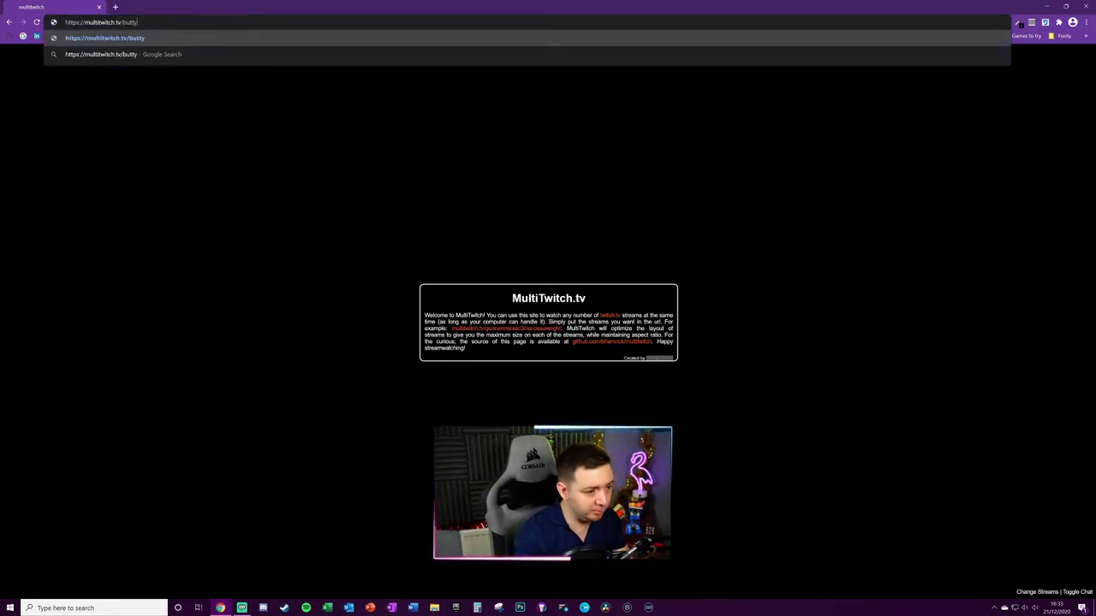
{"action": "type", "text": "/"}
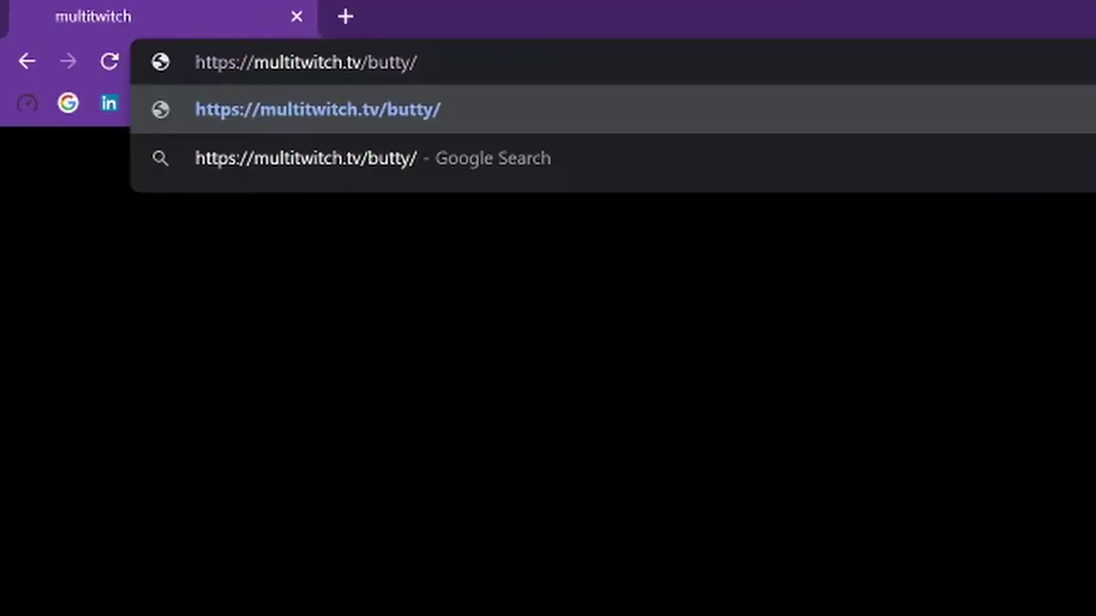
{"action": "key", "text": "BackSpace"}
{"action": "key", "text": "BackSpace"}
{"action": "key", "text": "BackSpace"}
{"action": "key", "text": "BackSpace"}
{"action": "key", "text": "BackSpace"}
{"action": "key", "text": "BackSpace"}
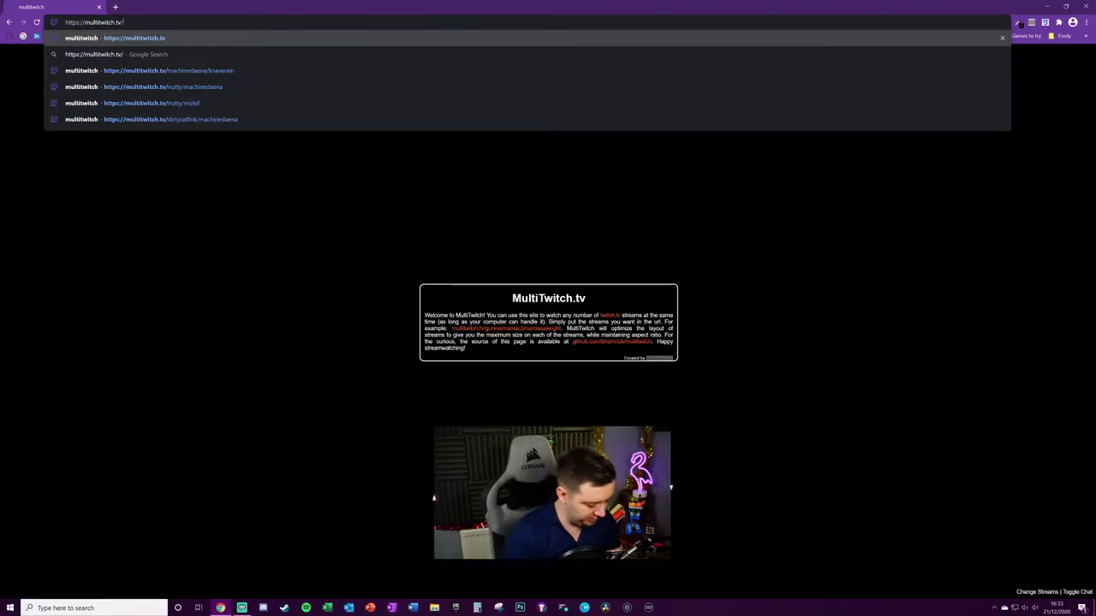
{"action": "type", "text": "nutty/mac"}
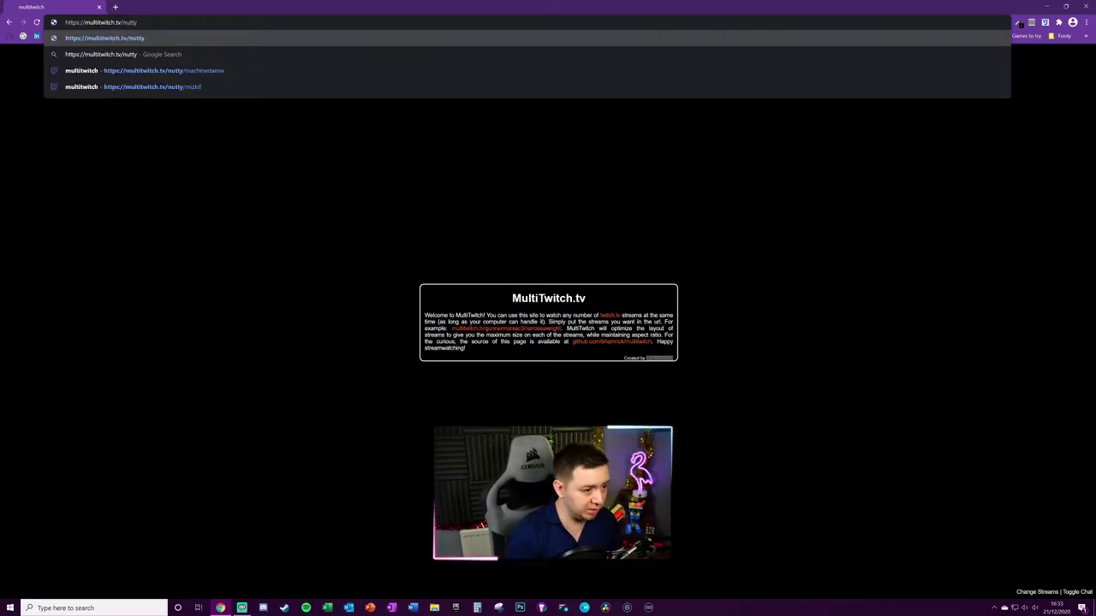
{"action": "type", "text": "hinedaena"}
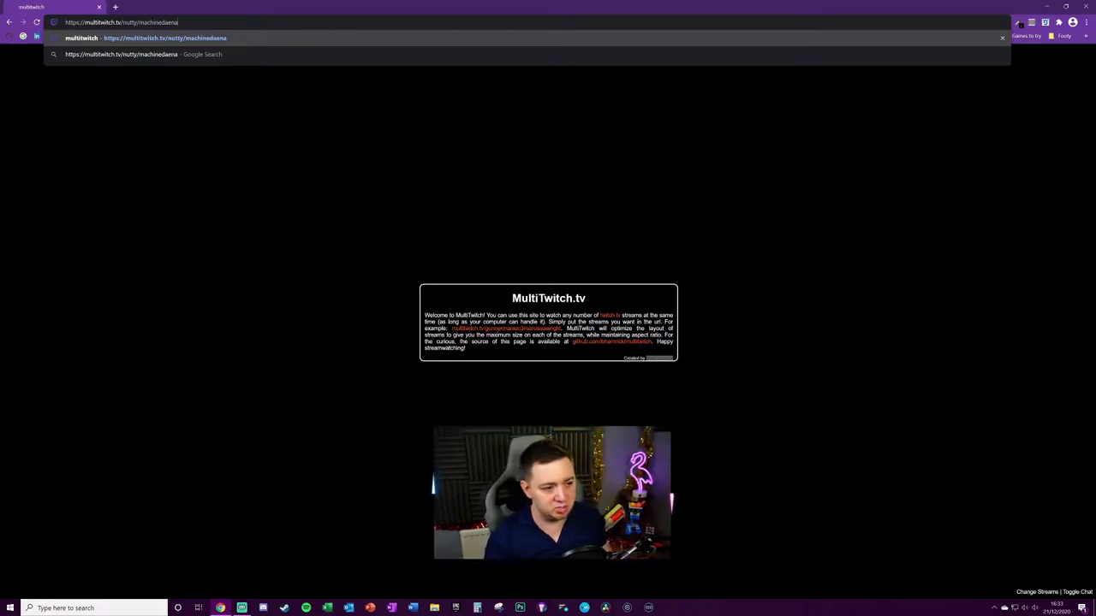
{"action": "left_click_drag", "start_coordinate": [123, 22], "coordinate": [65, 22]}
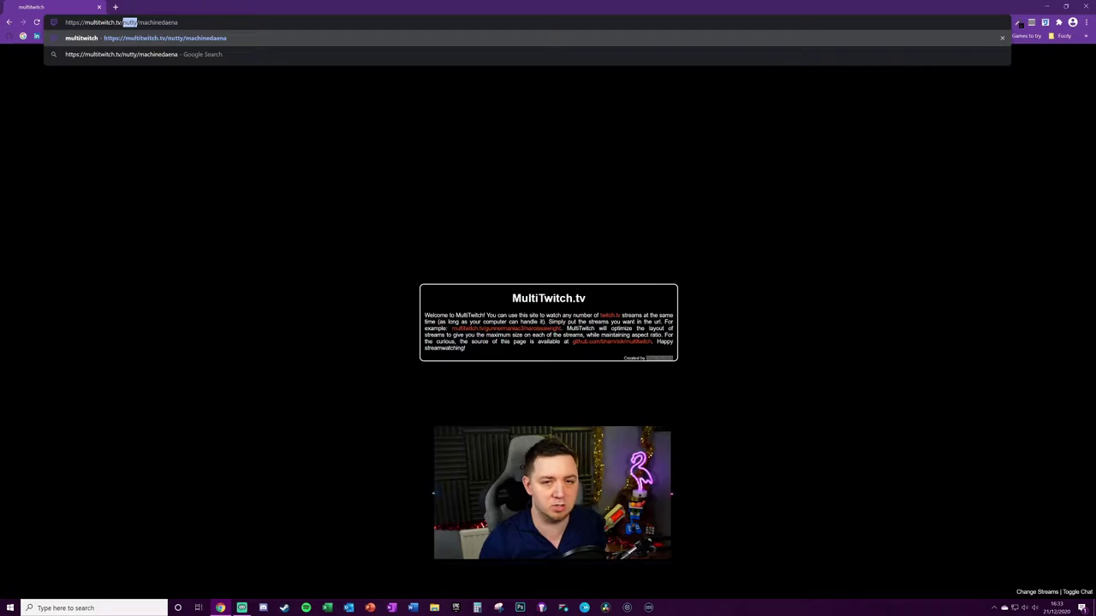
{"action": "key", "text": "End"}
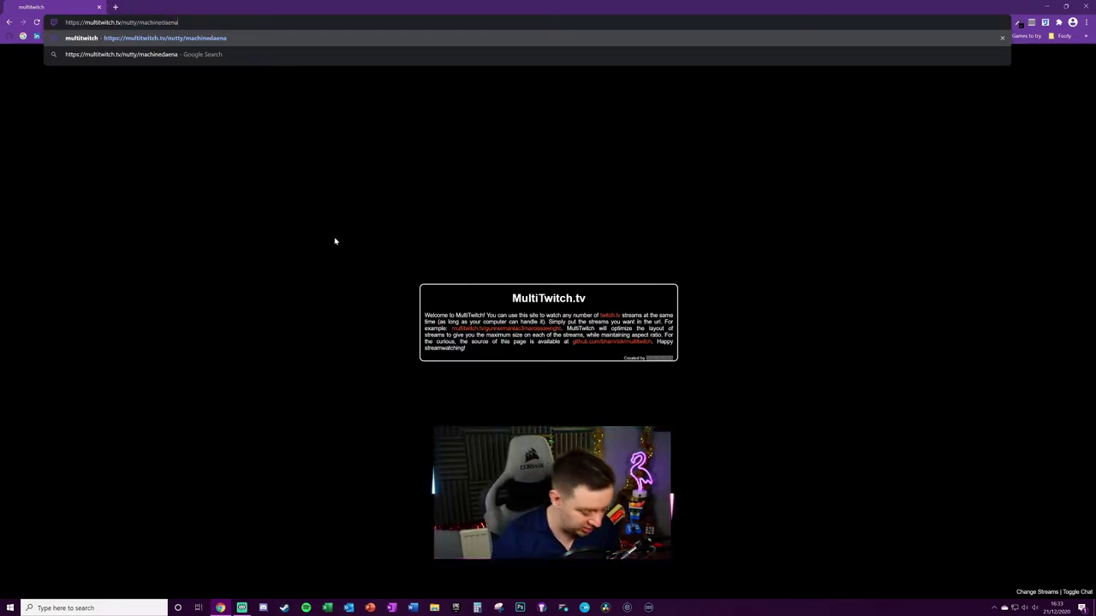
{"action": "key", "text": "Return"}
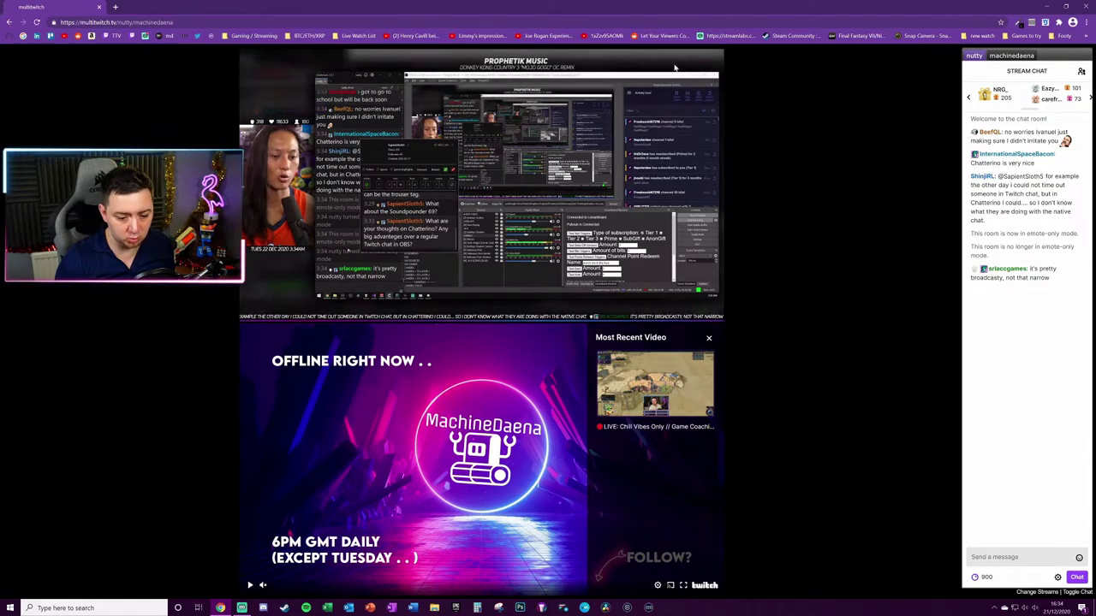
{"action": "left_click", "coordinate": [1015, 56]}
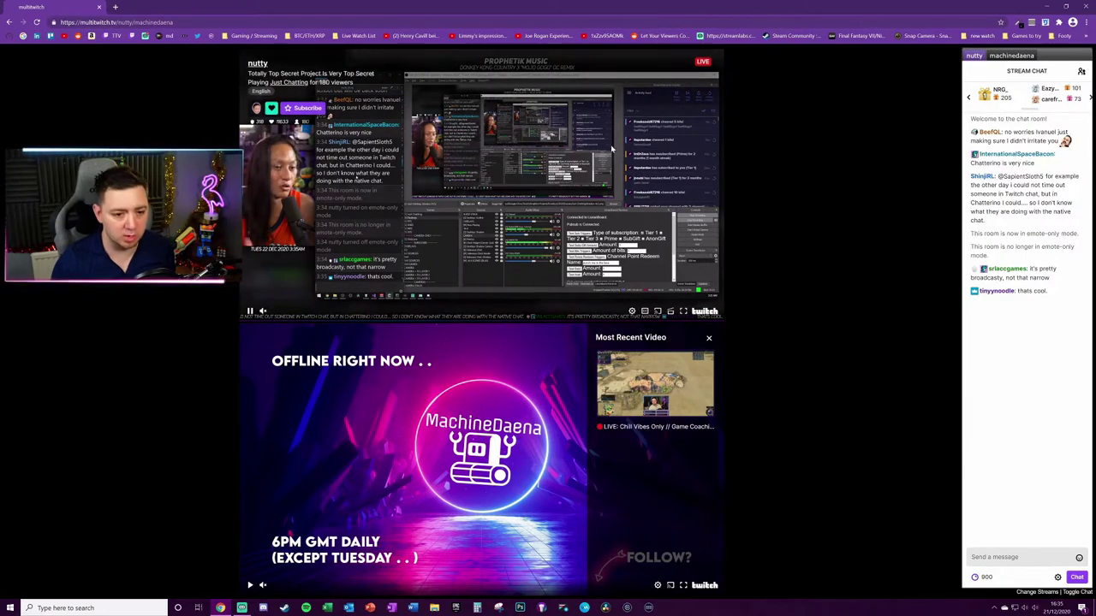
Open the multi-stream page's source code and examine the embed_nutty and embed_machinedaena iframes and their allowfullscreen attribute
{"action": "key", "text": "ctrl+u"}
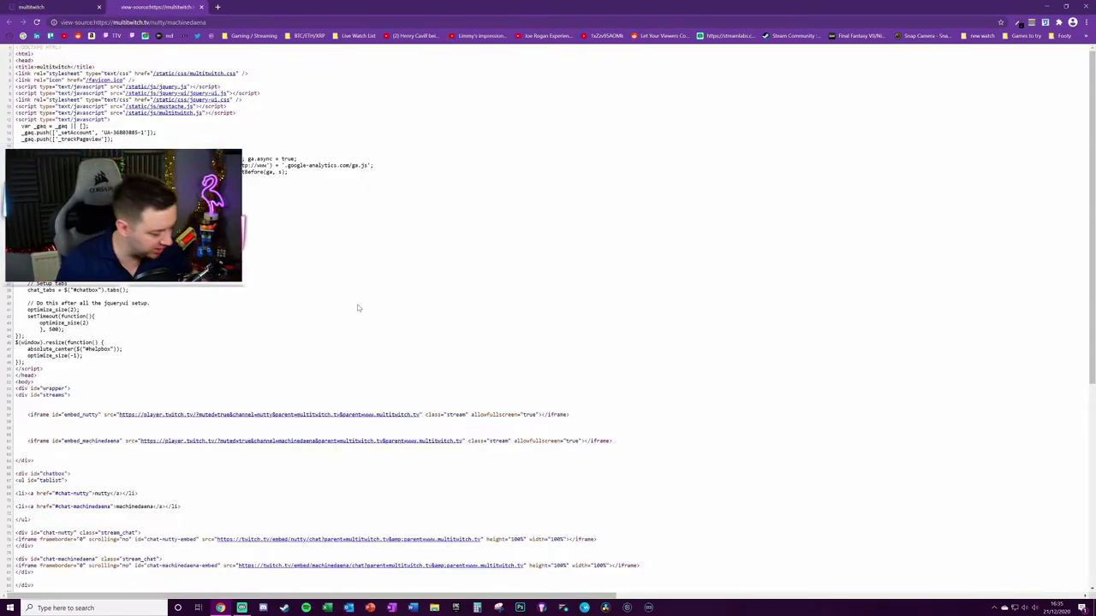
{"action": "key", "text": "ctrl+shift+Tab"}
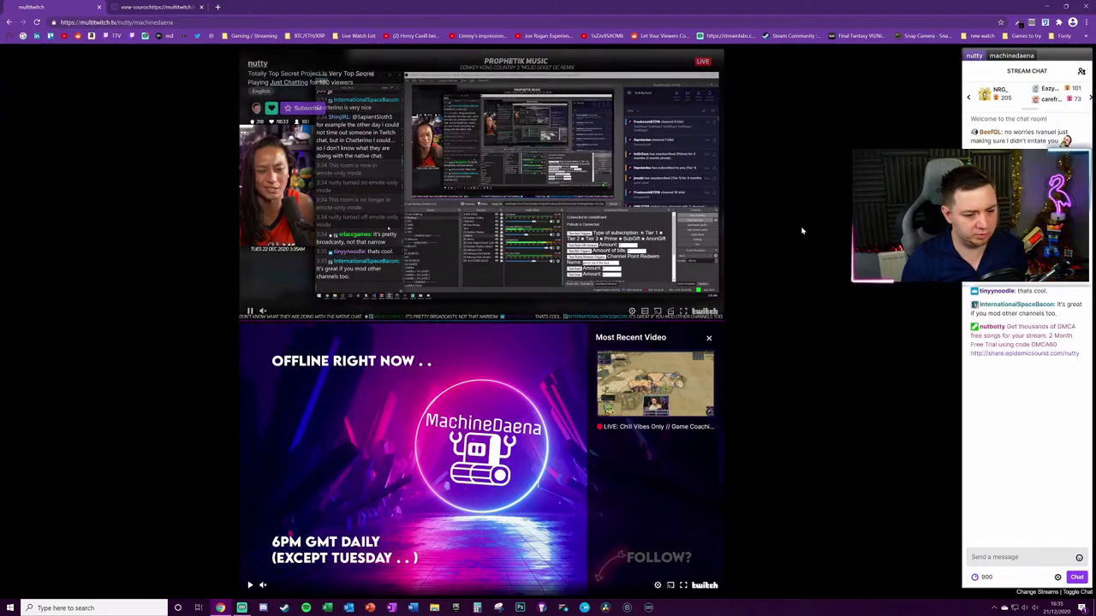
{"action": "right_click", "coordinate": [802, 228]}
{"action": "left_click", "coordinate": [157, 6]}
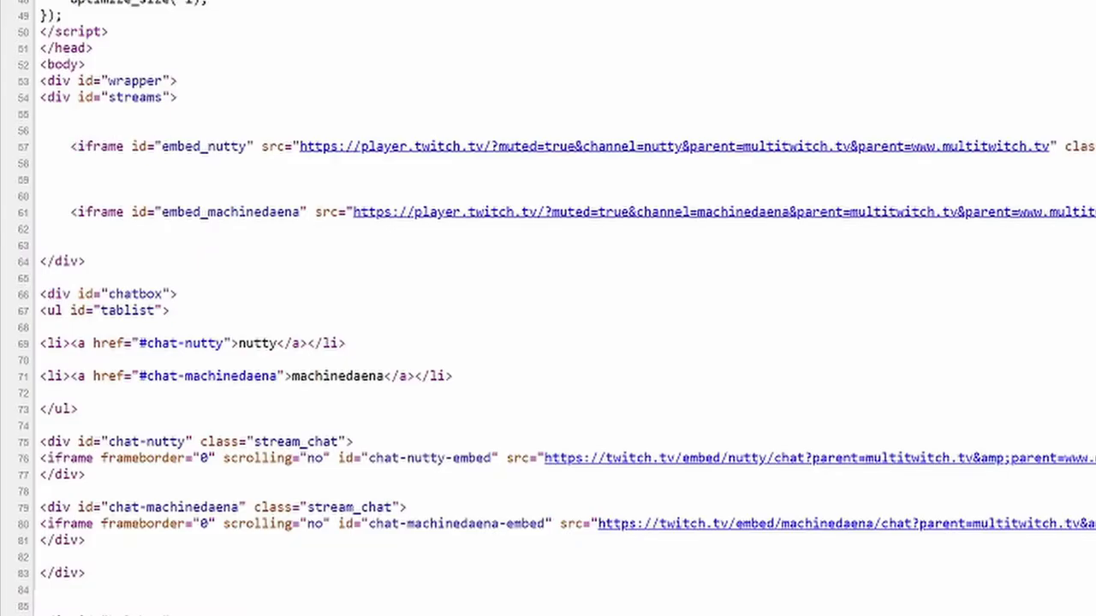
{"action": "double_click", "coordinate": [204, 146]}
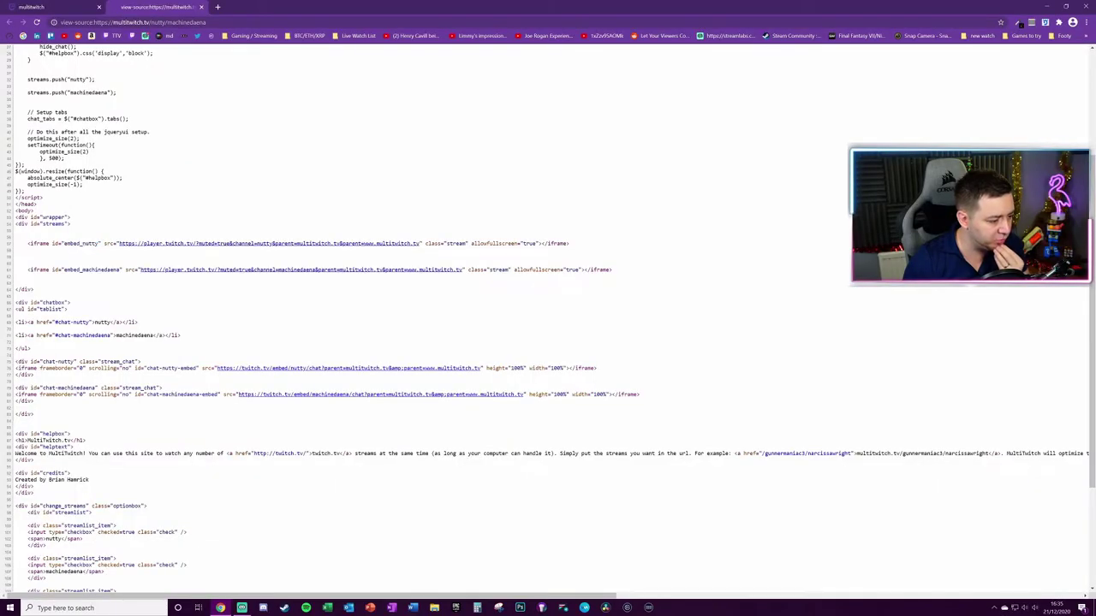
{"action": "double_click", "coordinate": [81, 243]}
{"action": "double_click", "coordinate": [95, 269]}
{"action": "left_click", "coordinate": [26, 243]}
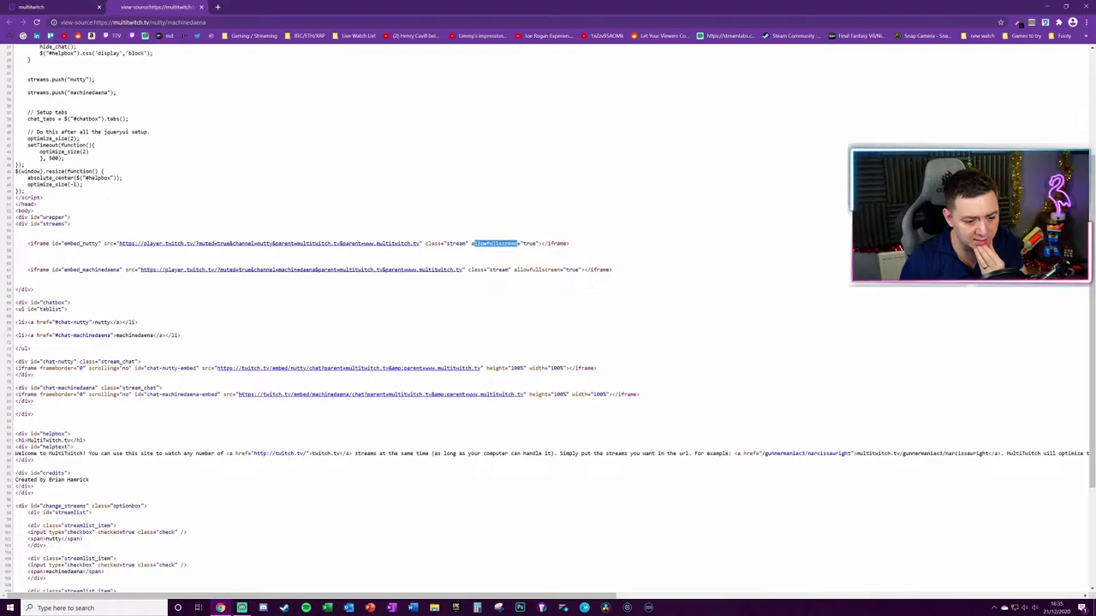
{"action": "left_click", "coordinate": [502, 294]}
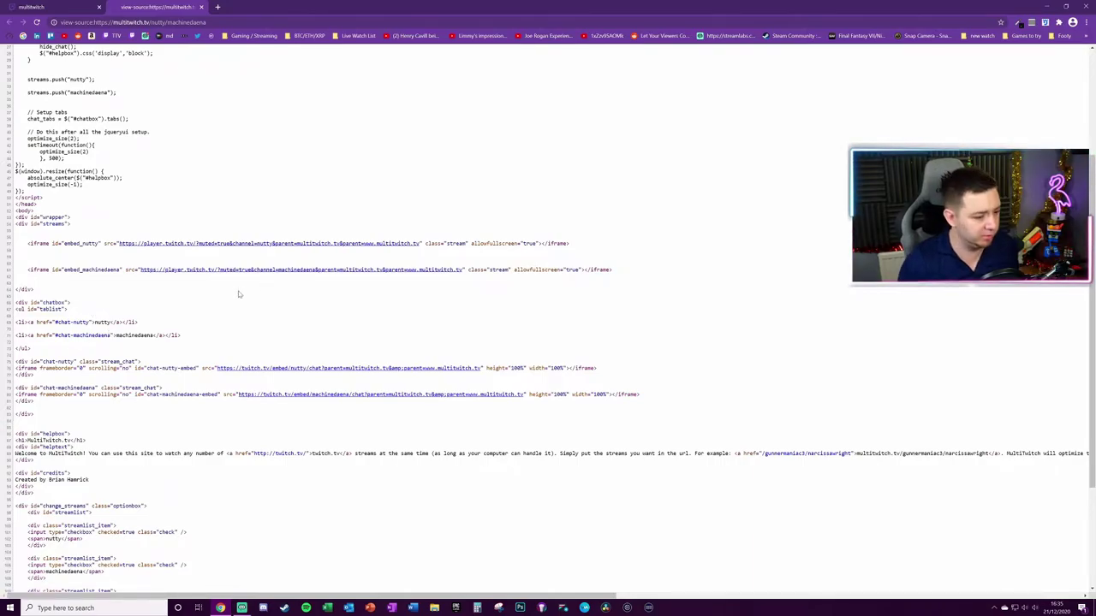
Look through the rest of the page source and close it
{"action": "scroll", "coordinate": [239, 294], "scroll_direction": "down", "scroll_amount": 2}
{"action": "scroll", "coordinate": [349, 311], "scroll_direction": "up", "scroll_amount": 1}
{"action": "scroll", "coordinate": [368, 325], "scroll_direction": "down", "scroll_amount": 1}
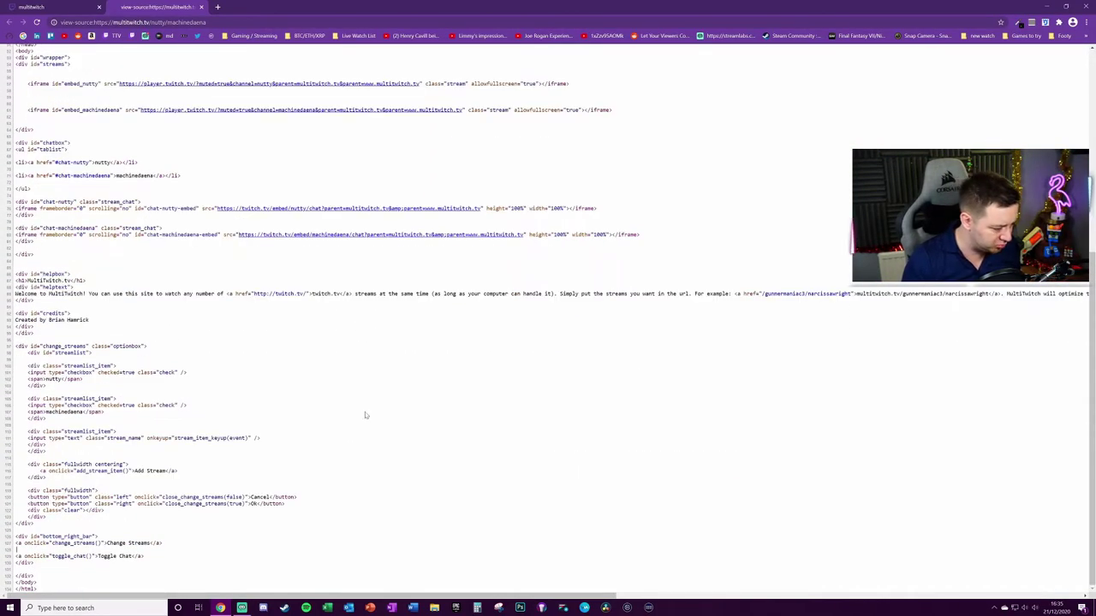
{"action": "scroll", "coordinate": [364, 415], "scroll_direction": "up", "scroll_amount": 4}
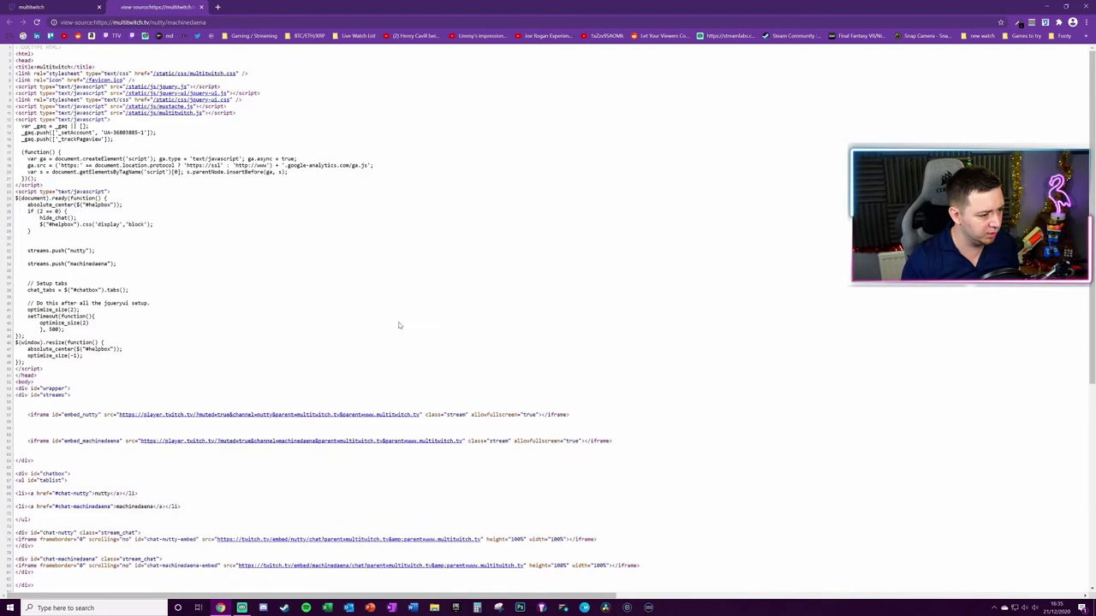
{"action": "key", "text": "ctrl+w"}
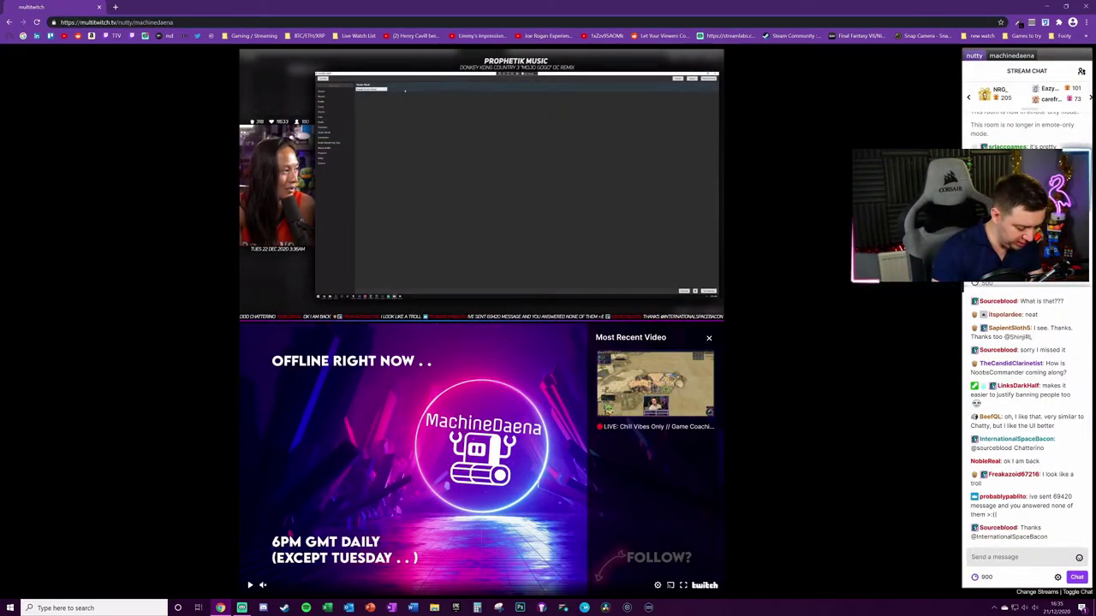
Extend the multi-stream URL with the channels harrisheller and samwoodhall and load the four-stream page
{"action": "type", "text": "/harrisgheller"}
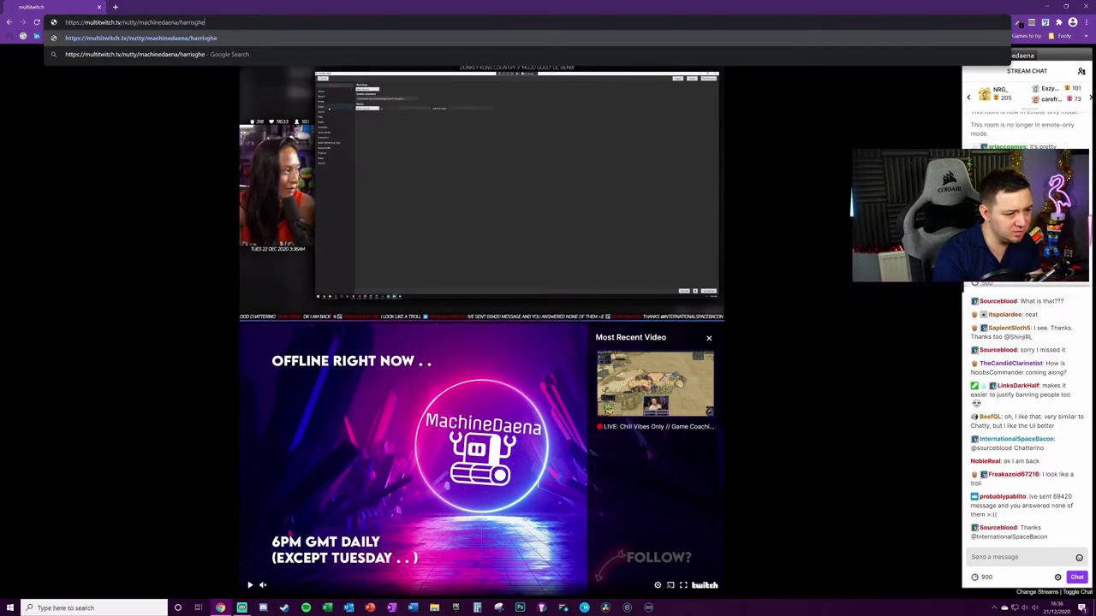
{"action": "key", "text": "Return"}
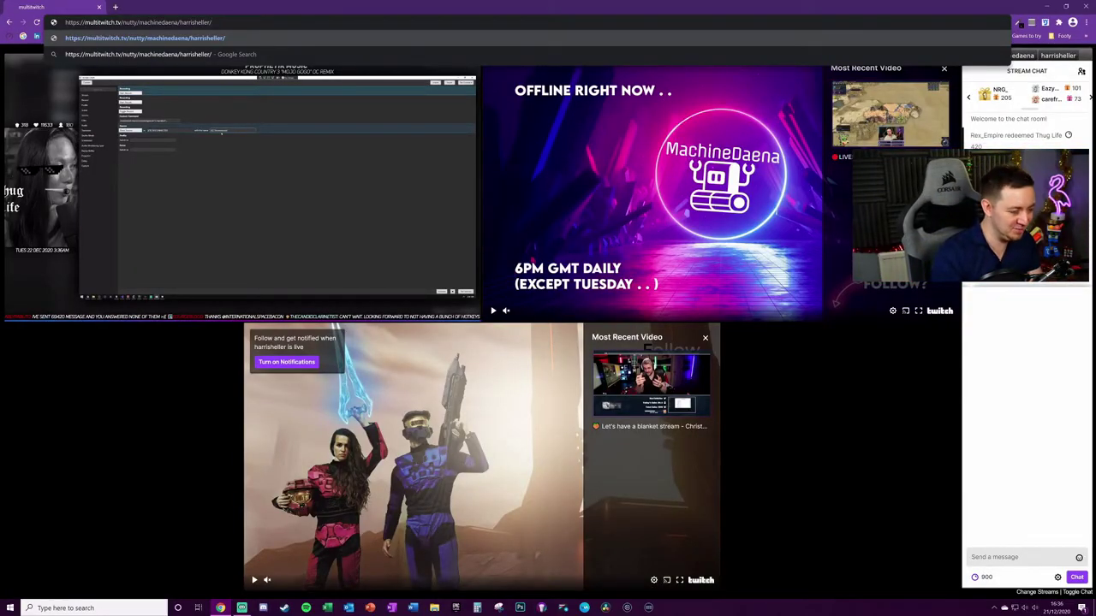
{"action": "type", "text": "samwoodhall"}
{"action": "key", "text": "Return"}
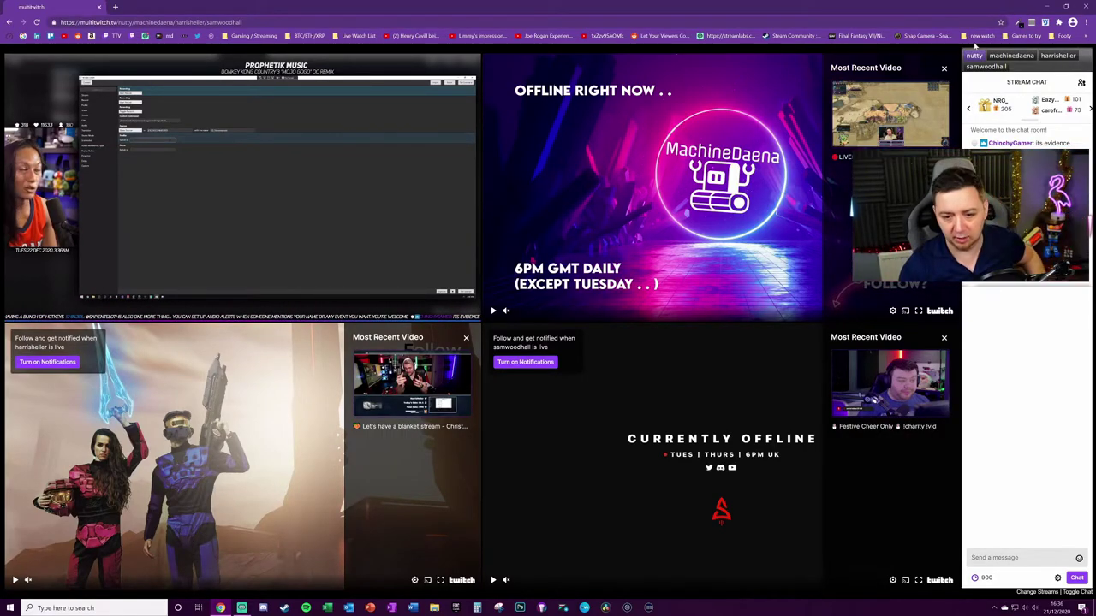
View the stream chats of the harrisheller and samwoodhall channels
{"action": "left_click", "coordinate": [1058, 56]}
{"action": "left_click", "coordinate": [988, 66]}
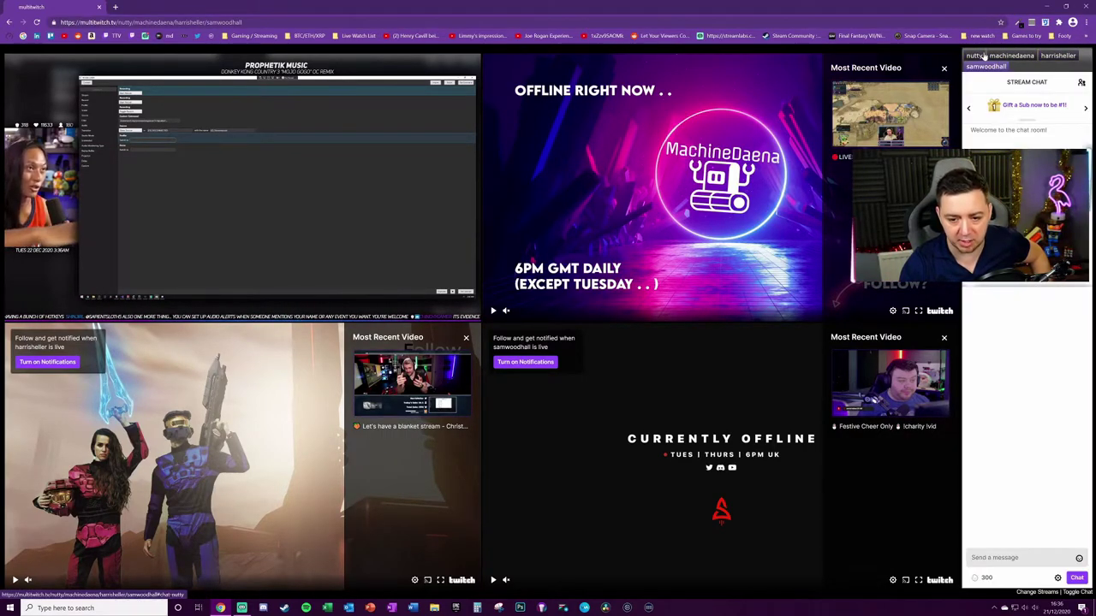
{"action": "left_click", "coordinate": [1059, 58]}
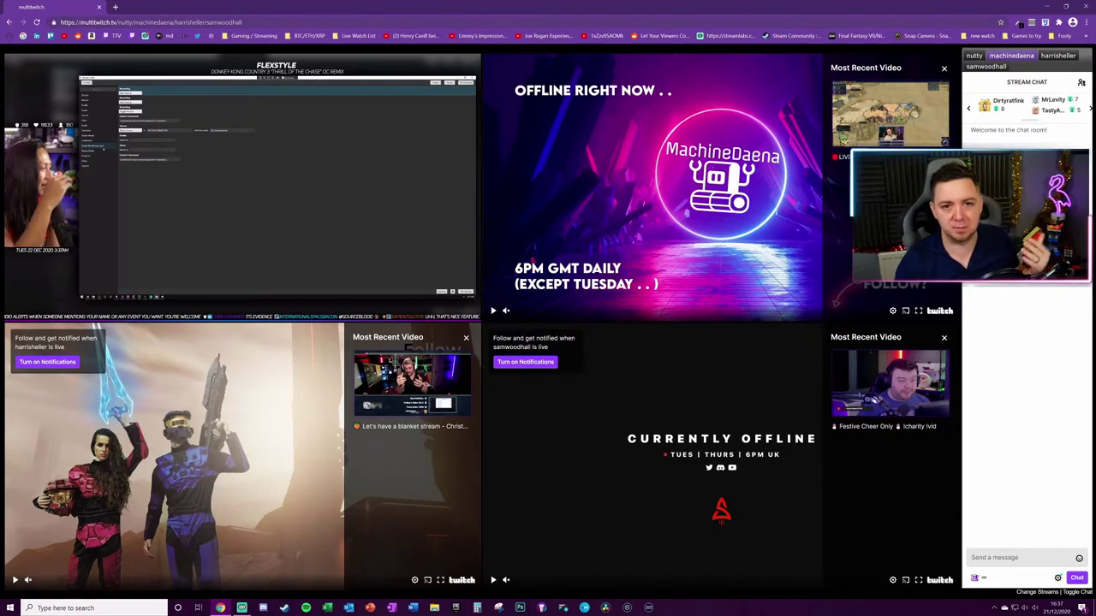
Copy the full four-stream page URL and open the Streamlabs dashboard in a new browser tab
{"action": "left_click", "coordinate": [282, 22]}
{"action": "key", "text": "ctrl+c"}
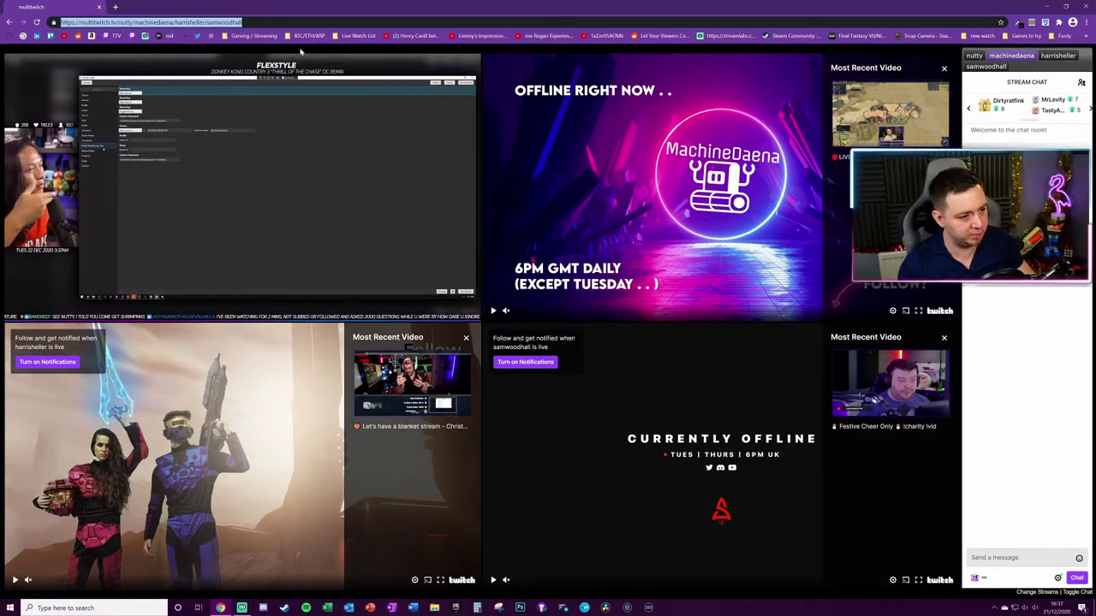
{"action": "left_click", "coordinate": [116, 8]}
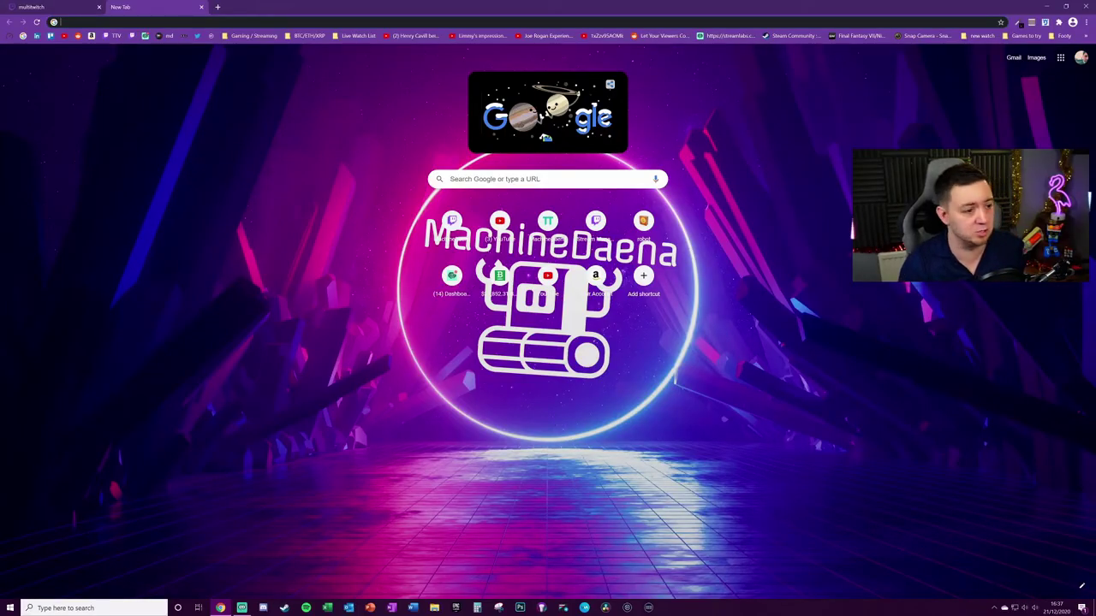
{"action": "left_click", "coordinate": [145, 36]}
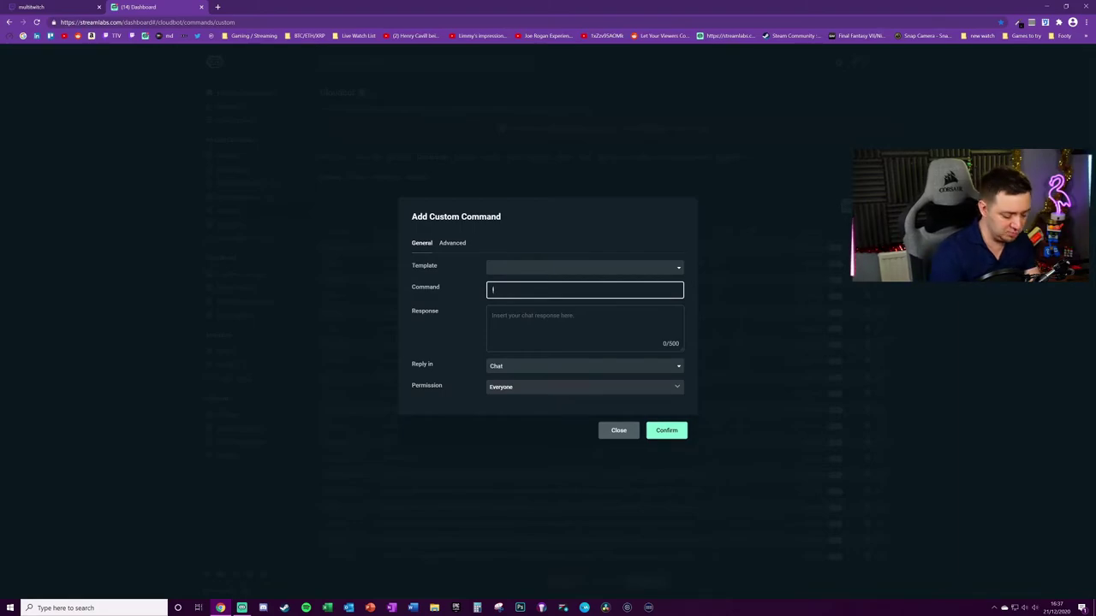
Add the custom command !collab, responding "/me We are doing a collab stream with" plus the three partners' names and the copied multi-stream URL
{"action": "left_click", "coordinate": [530, 321]}
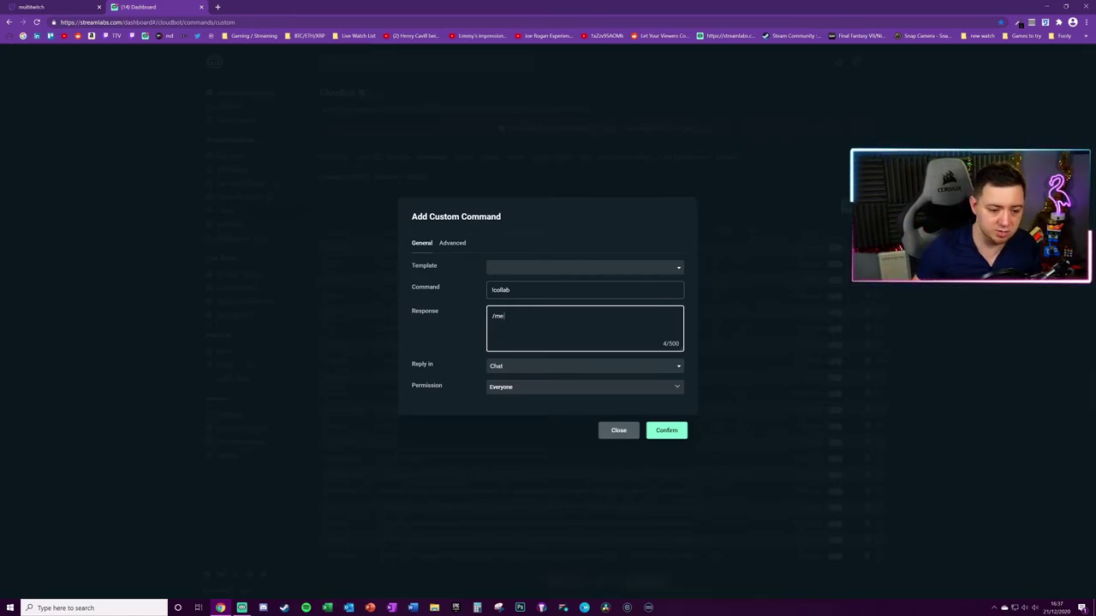
{"action": "type", "text": "/me We are doing a collab stream with Sam, Harris and Nutty"}
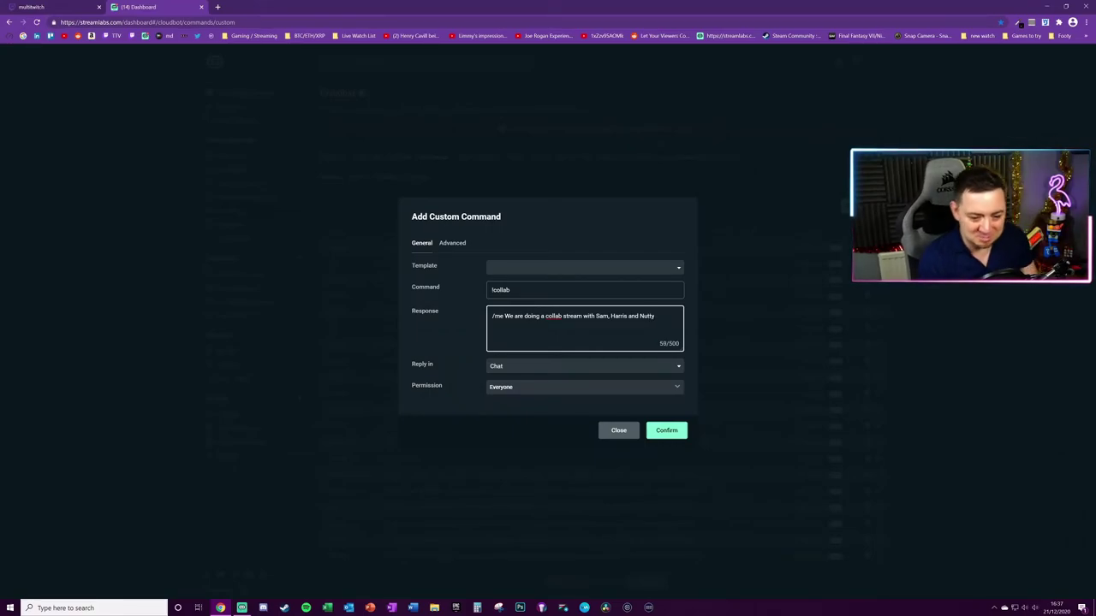
{"action": "key", "text": "ctrl+v"}
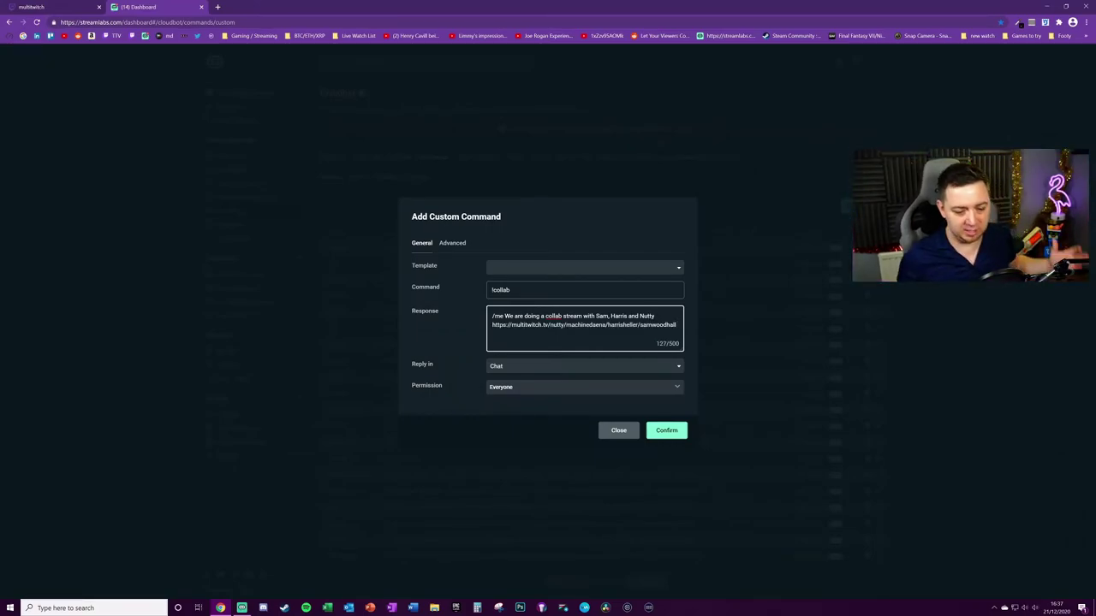
{"action": "left_click", "coordinate": [677, 432]}
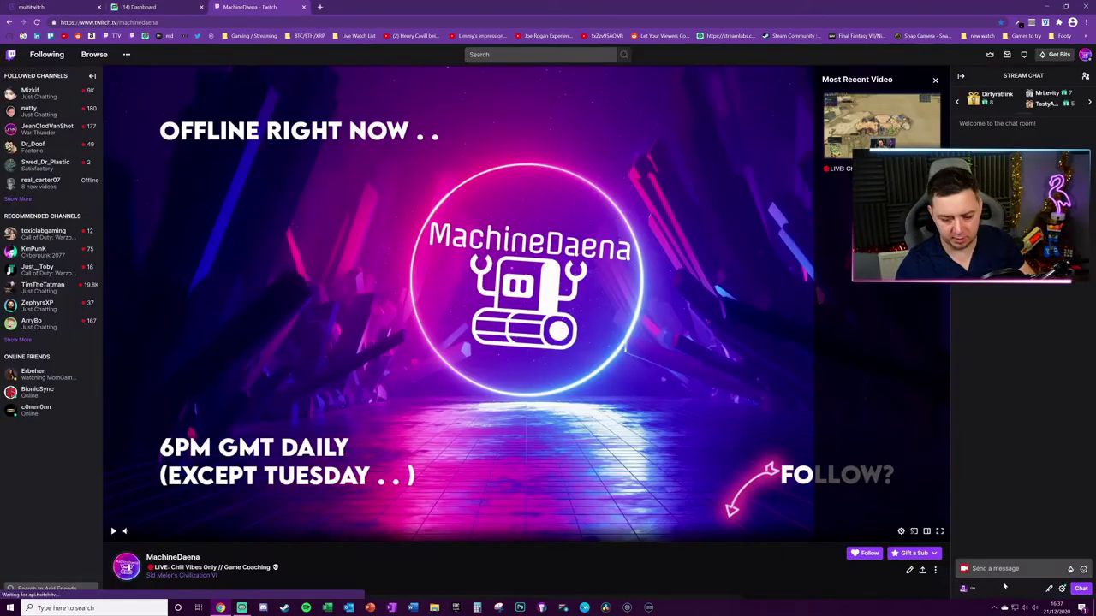
Send the !collab command in the MachineDaena channel's Twitch chat to test it
{"action": "left_click", "coordinate": [1006, 568]}
{"action": "type", "text": "!"}
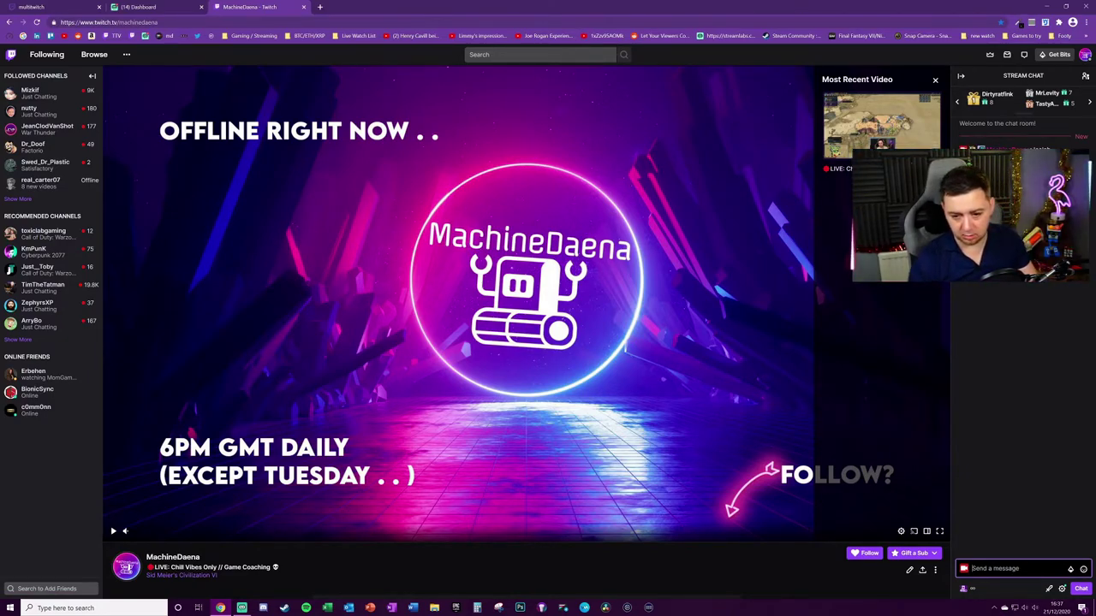
{"action": "left_click", "coordinate": [986, 345]}
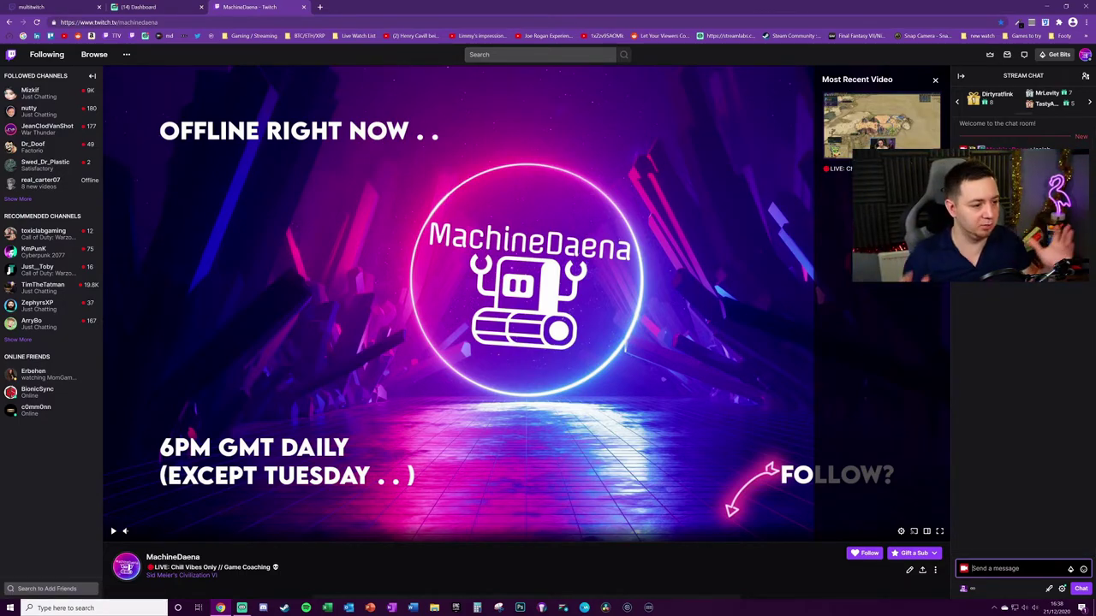
Close the Streamlabs dashboard and MachineDaena Twitch tabs, returning to the four-stream page
{"action": "left_click", "coordinate": [158, 11]}
{"action": "left_click", "coordinate": [201, 7]}
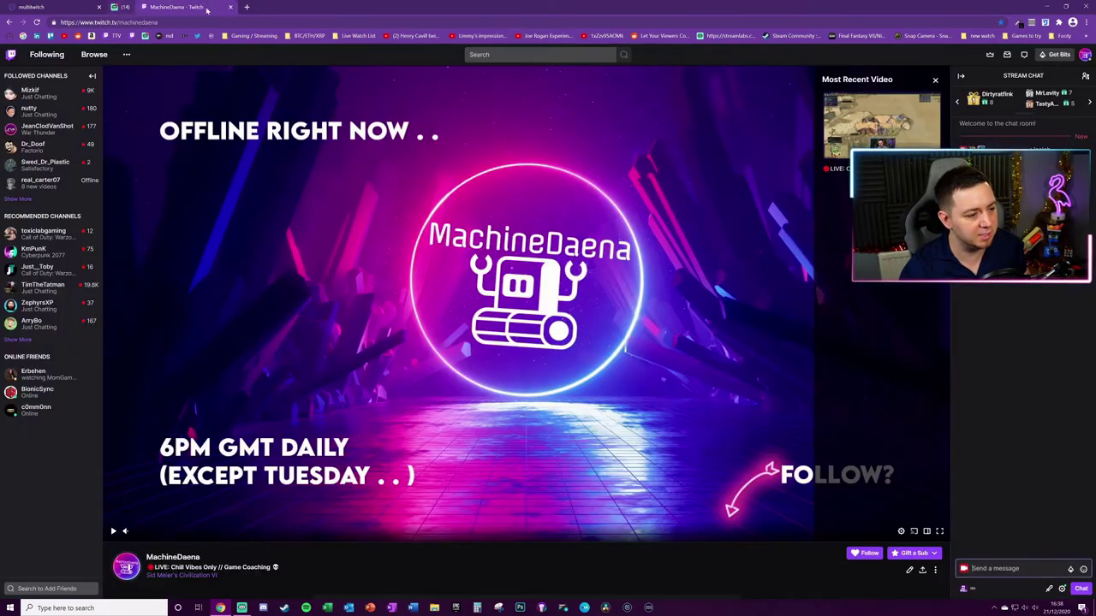
{"action": "left_click", "coordinate": [200, 7]}
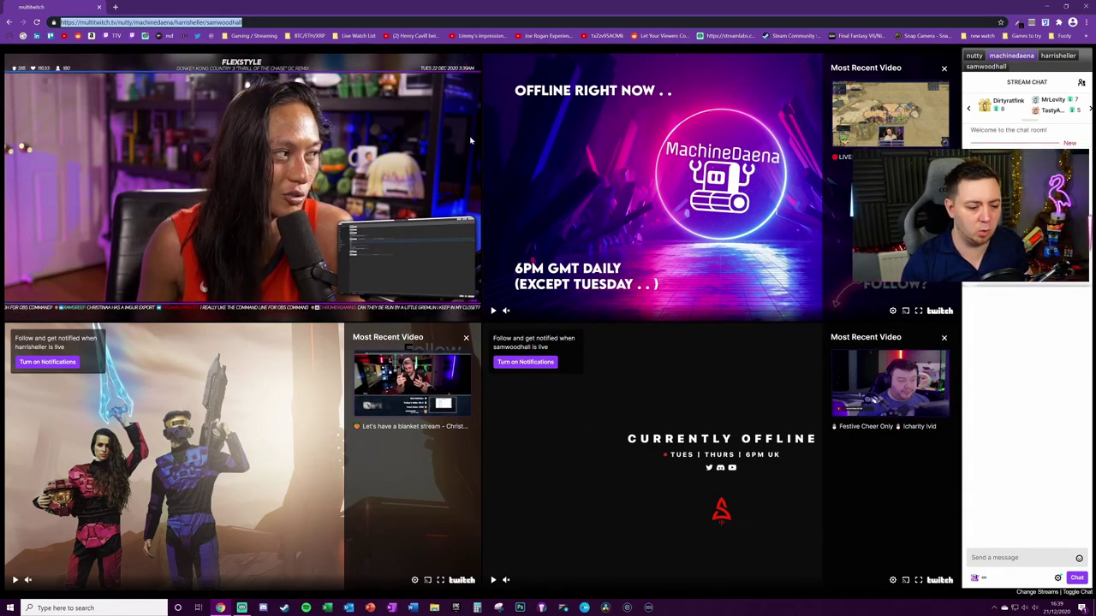
Switch the four-stream page's chat between the machinedaena and samwoodhall channels
{"action": "left_click", "coordinate": [988, 67]}
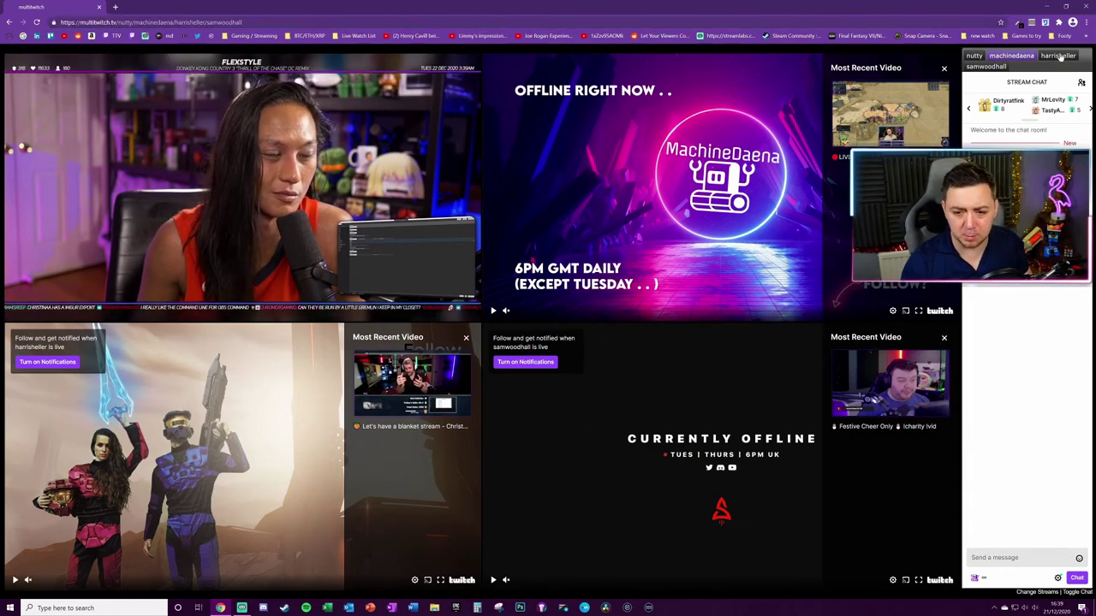
{"action": "left_click", "coordinate": [1011, 56]}
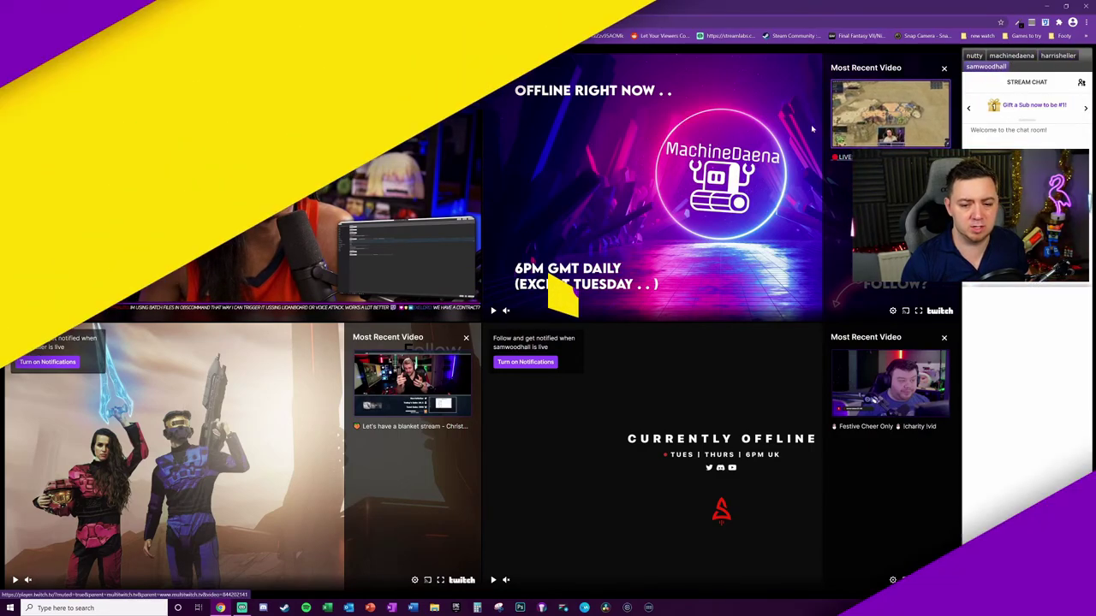